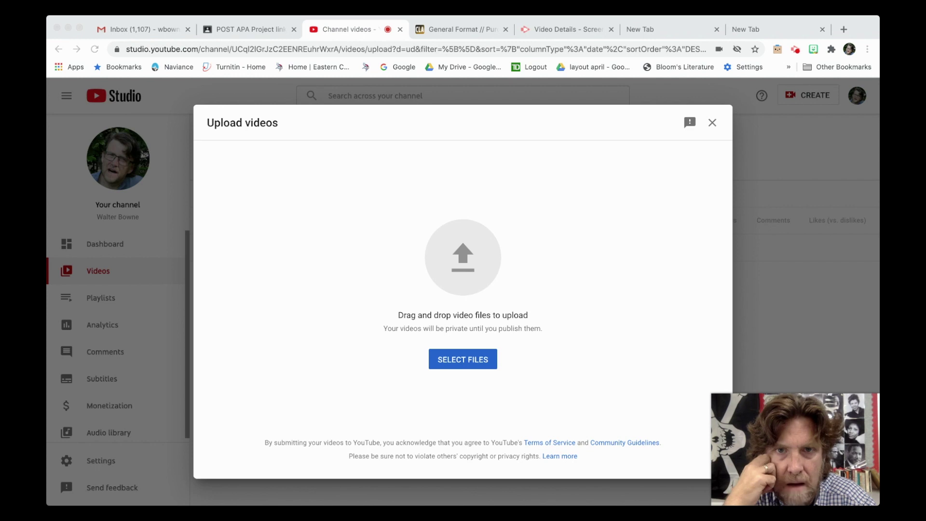
# Step: Upload the video file "Untitled_ Sep 17, 2020 9_10 AM.mp4" and mark its audience as not made for kids
pyautogui.click(531, 259)
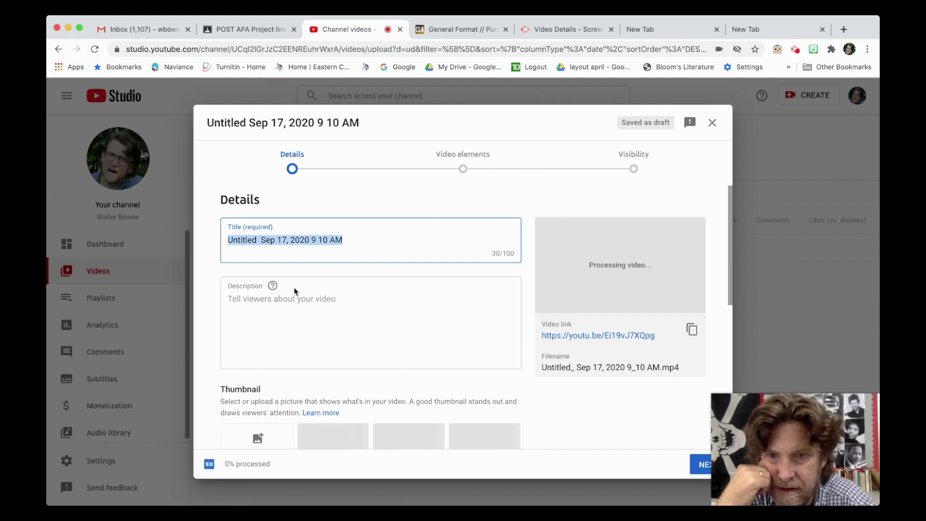
pyautogui.click(275, 300)
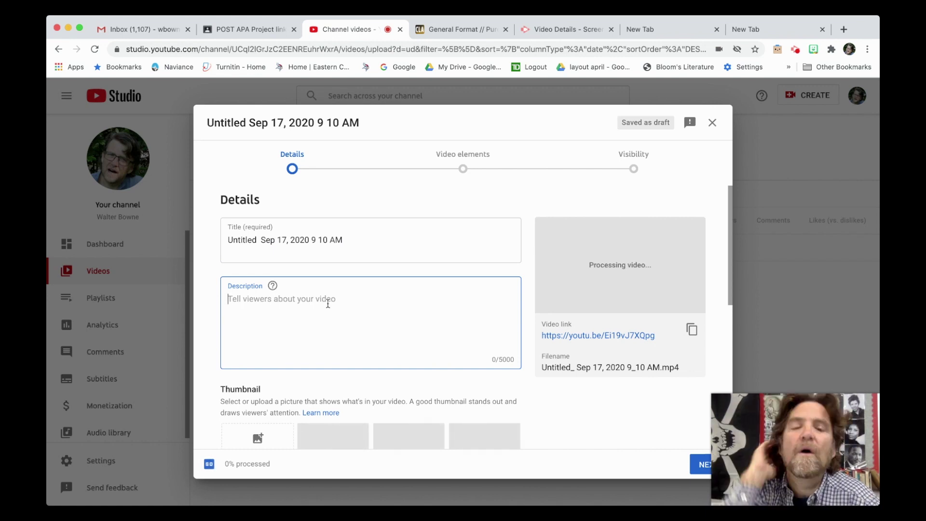
pyautogui.scroll(-4, 328, 302)
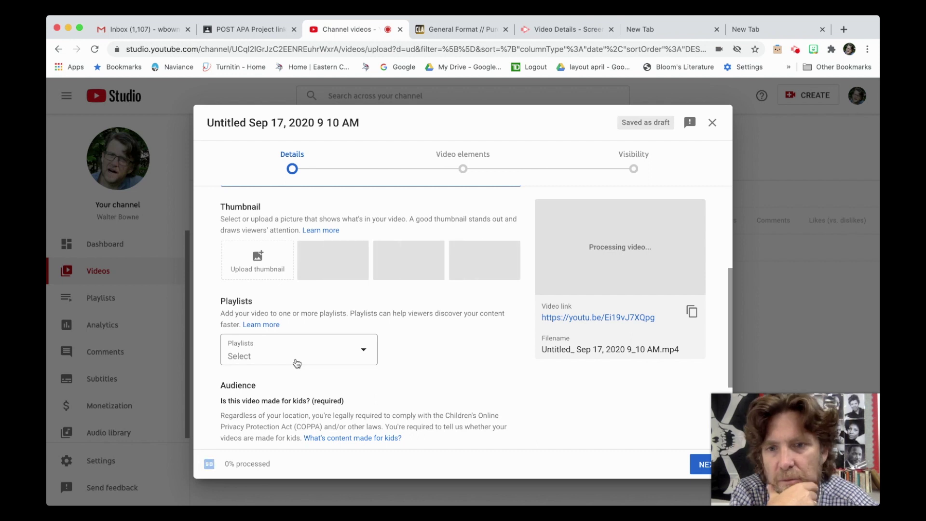
pyautogui.scroll(-2, 297, 363)
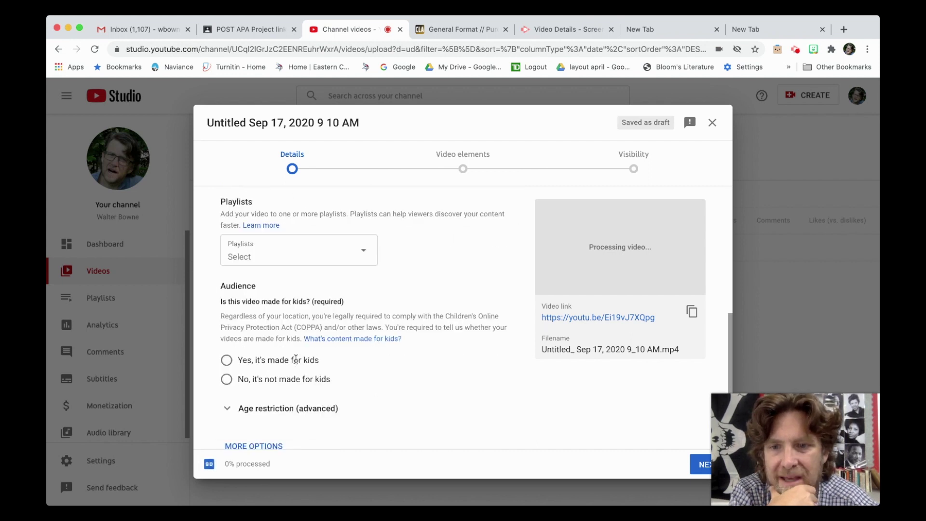
pyautogui.scroll(-1, 395, 377)
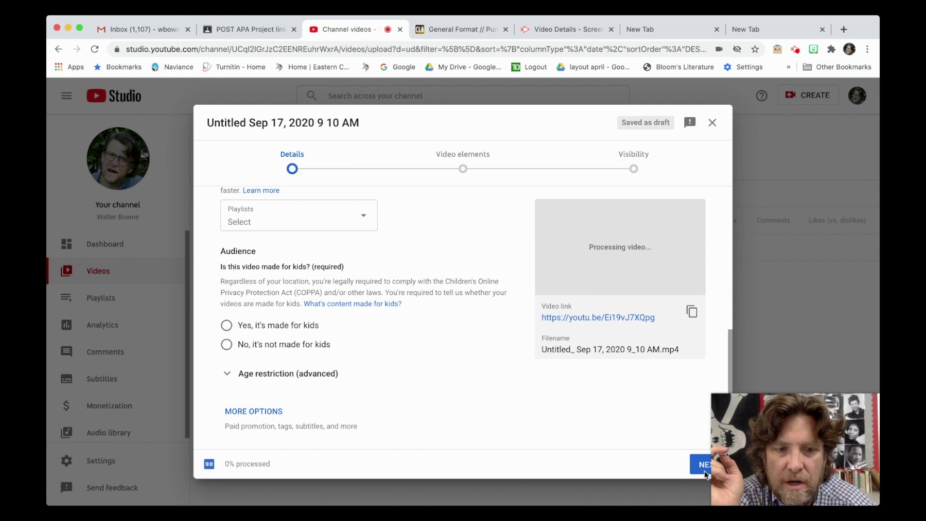
pyautogui.click(227, 345)
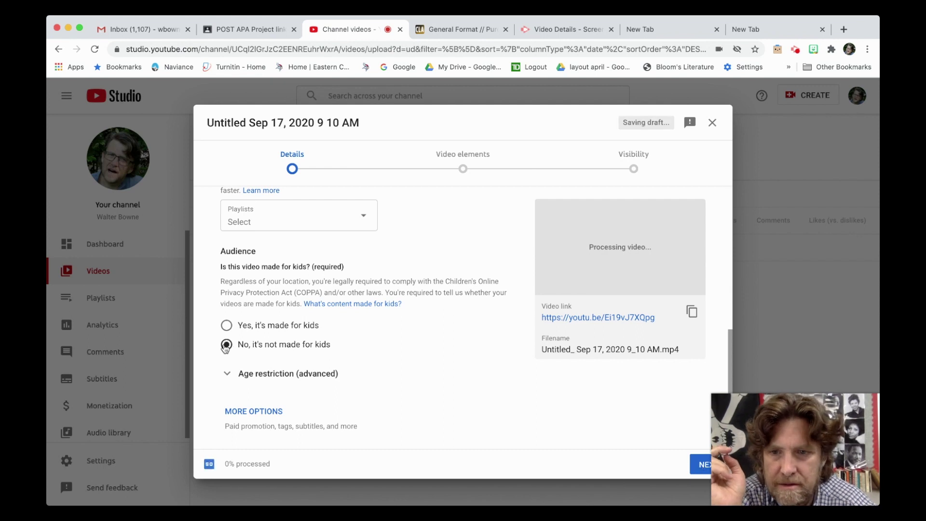
# Step: Skip the video elements, choose Unlisted visibility, review the pre-publish checks, and close the upload as a draft
pyautogui.click(699, 469)
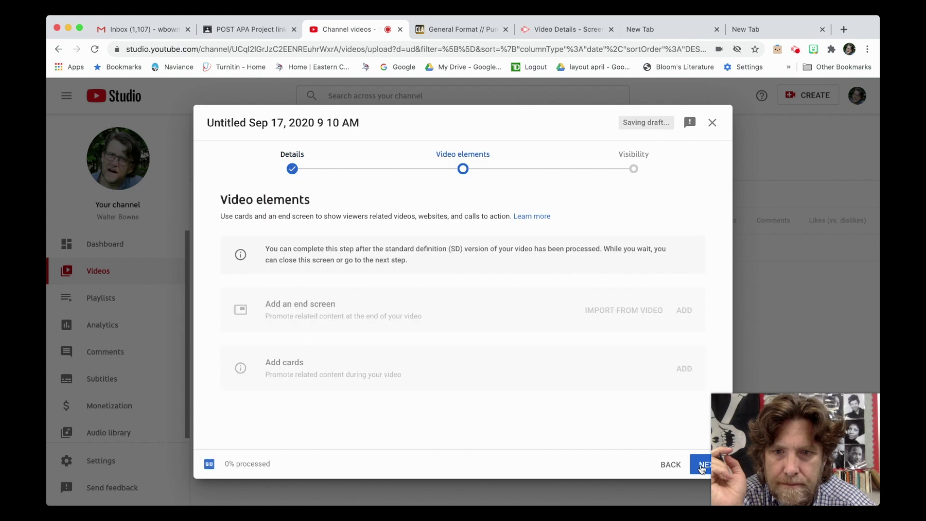
pyautogui.click(701, 467)
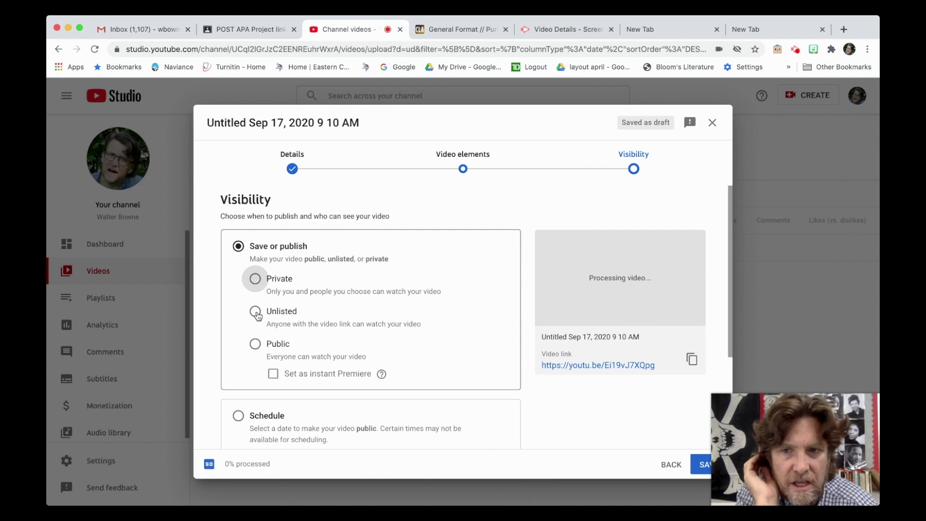
pyautogui.click(256, 312)
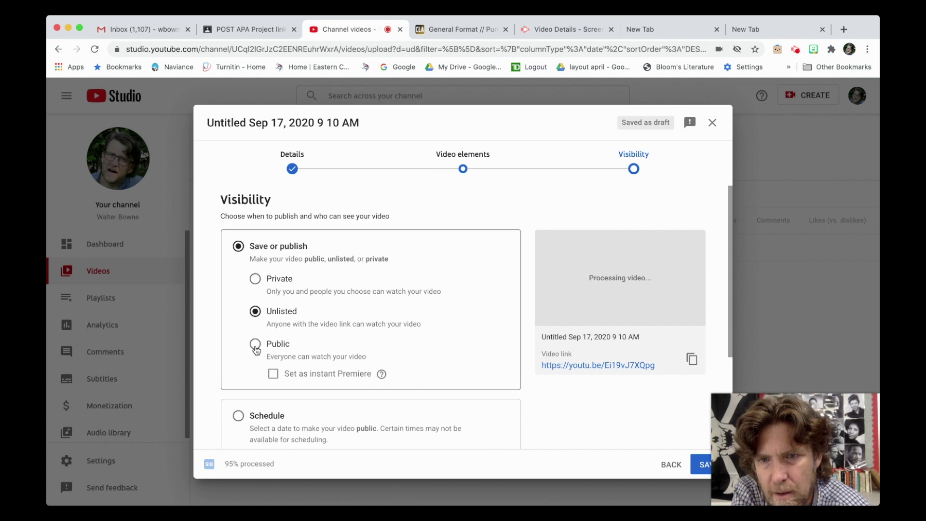
pyautogui.scroll(-2, 256, 349)
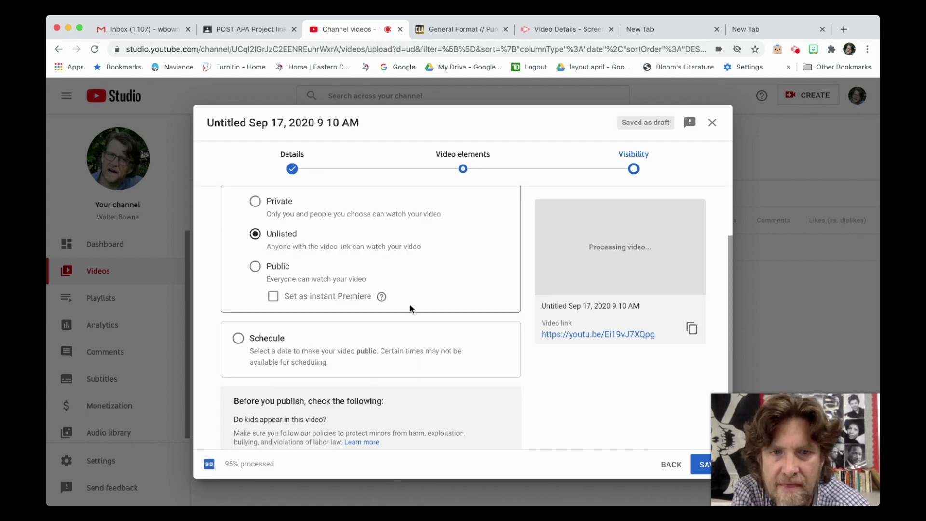
pyautogui.scroll(-2, 410, 306)
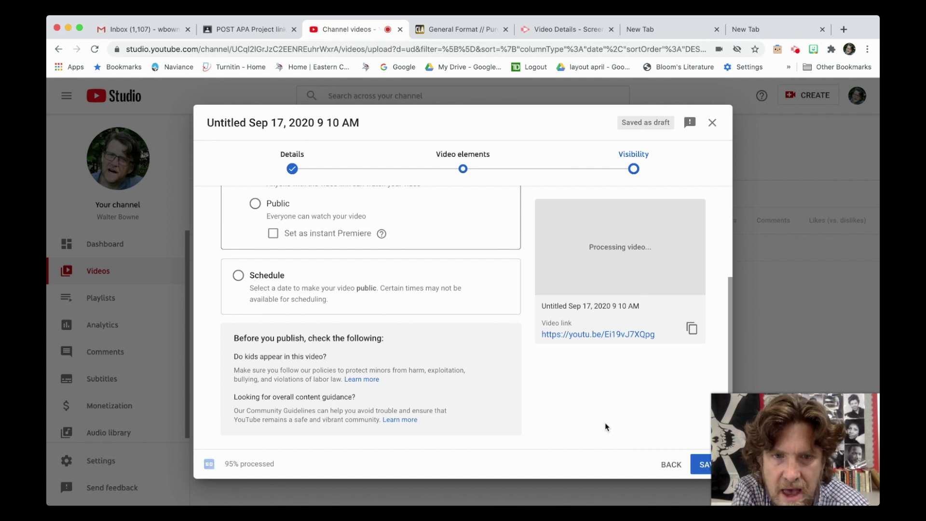
pyautogui.scroll(4, 605, 423)
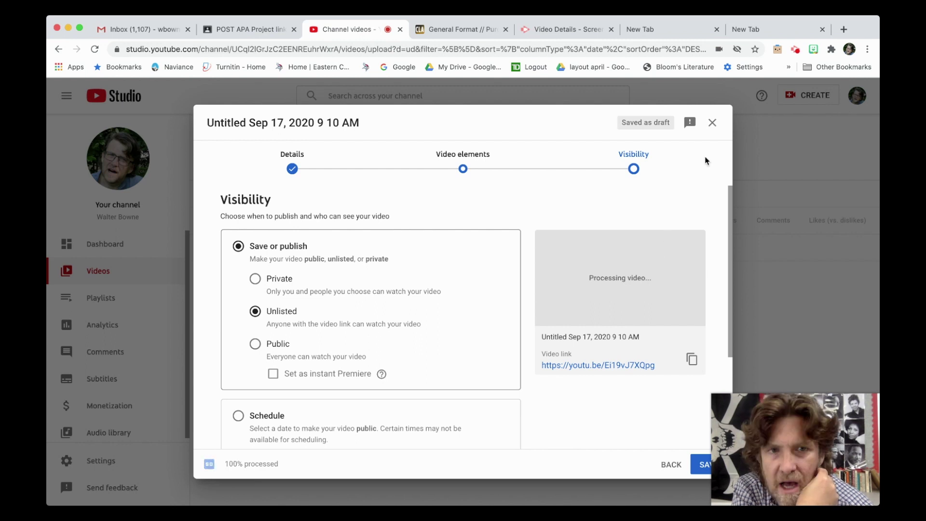
pyautogui.click(713, 123)
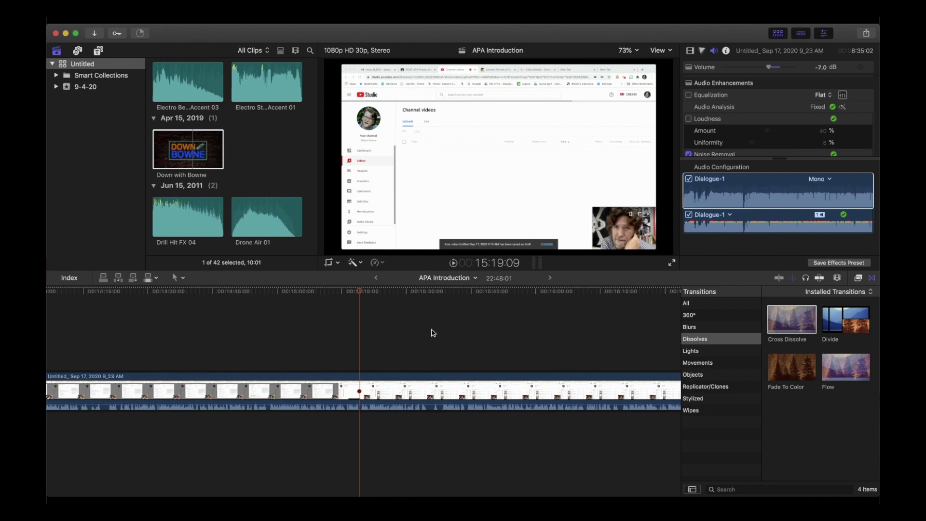
# Step: In Final Cut Pro, look through the APA Introduction timeline and play its opening from the Down with Bowne intro
pyautogui.hscroll(5, 433, 333)
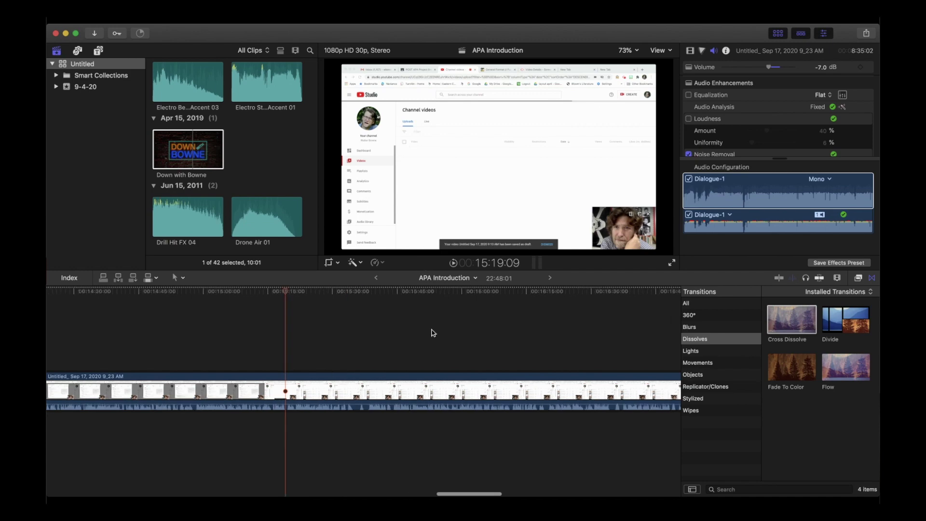
pyautogui.hscroll(8, 432, 333)
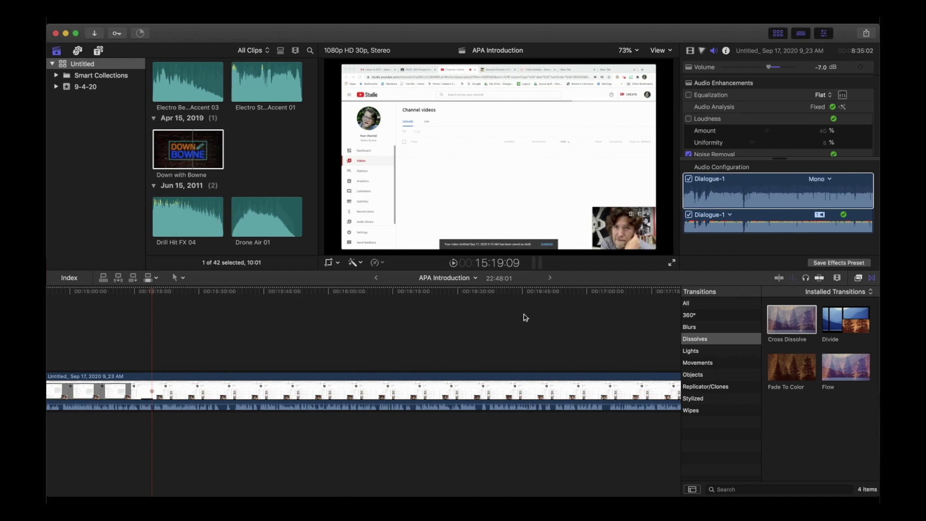
pyautogui.hscroll(-7, 525, 318)
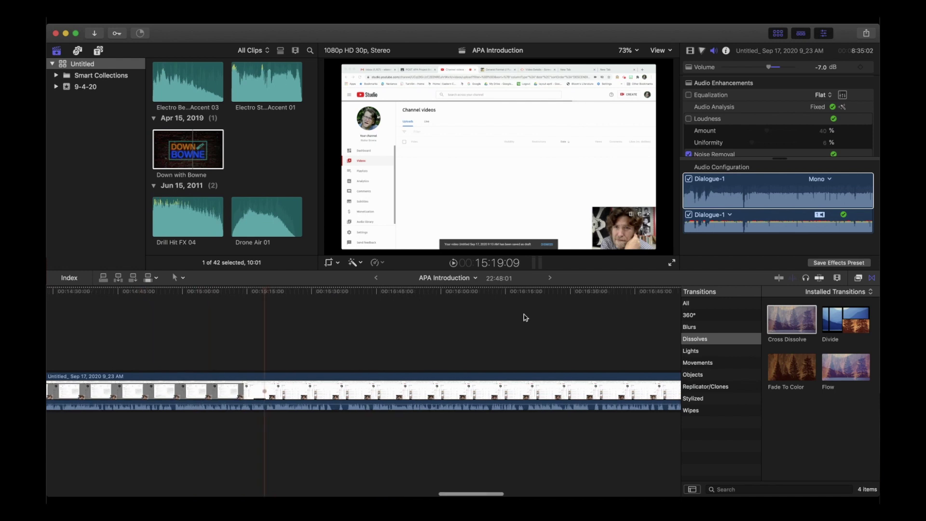
pyautogui.hscroll(-3, 523, 317)
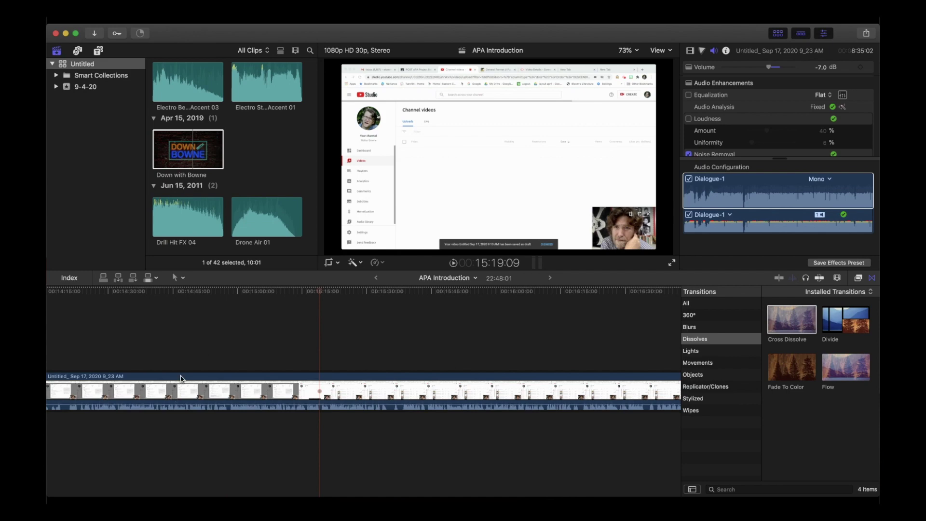
pyautogui.hscroll(-10, 188, 337)
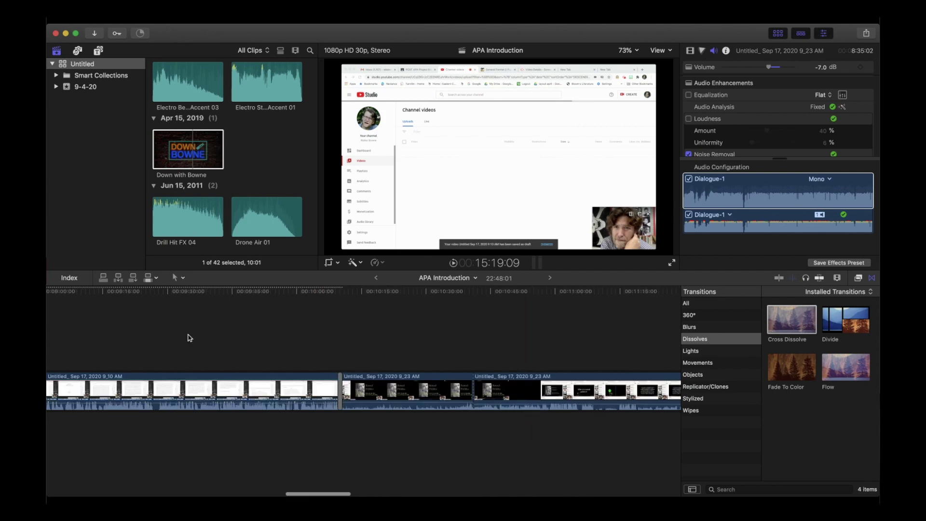
pyautogui.hscroll(-15, 189, 337)
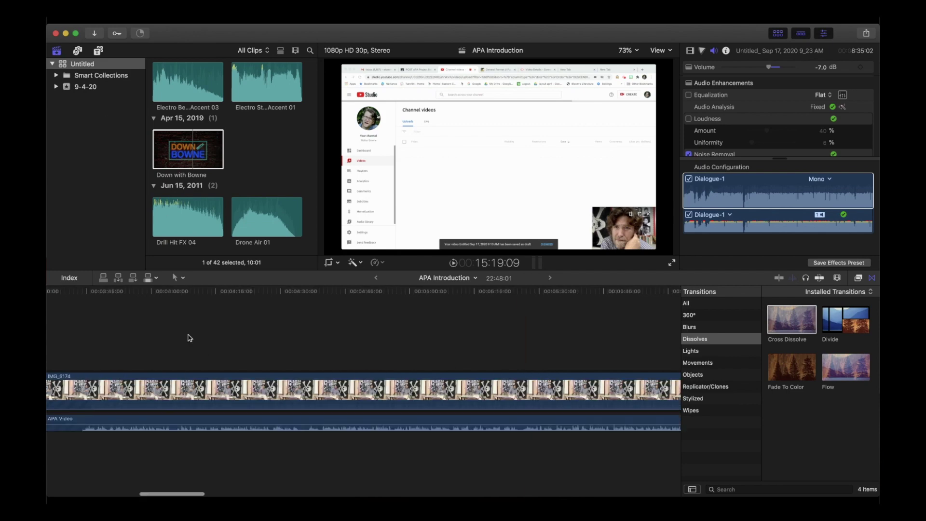
pyautogui.click(70, 347)
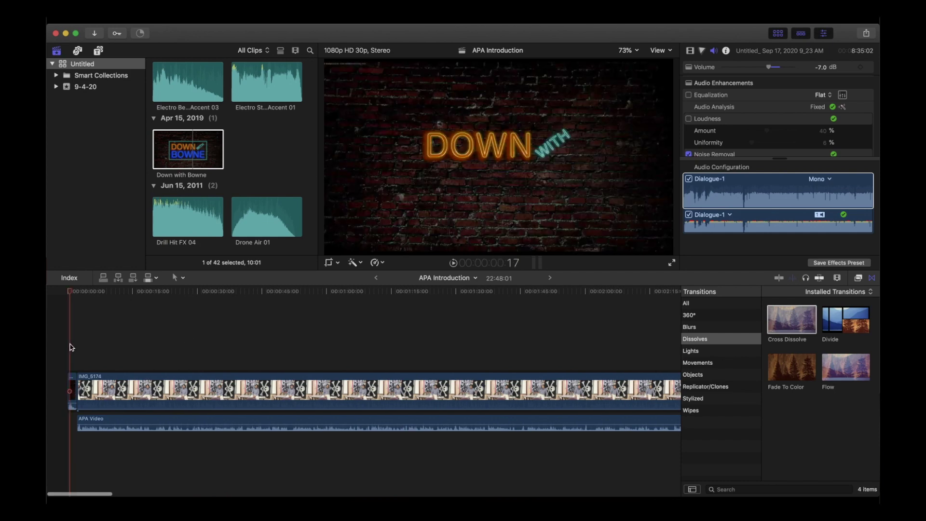
pyautogui.press('space')
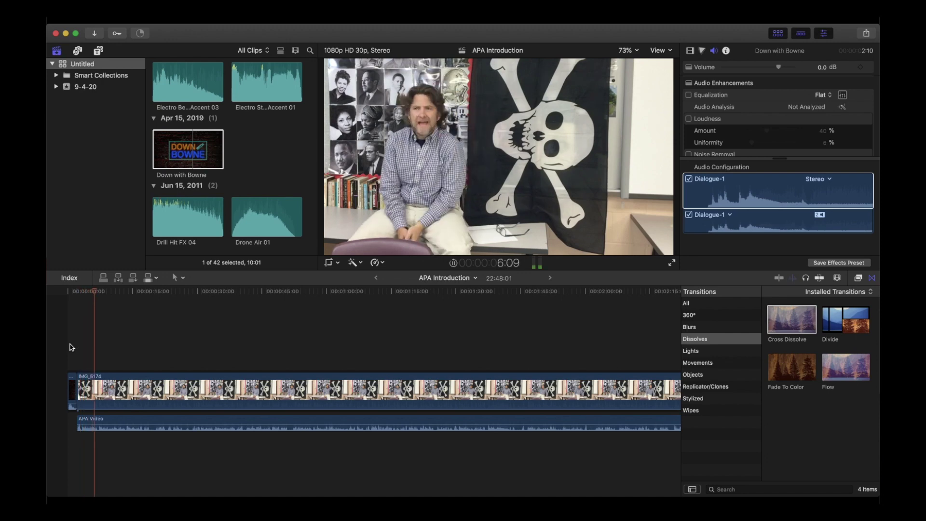
pyautogui.press('space')
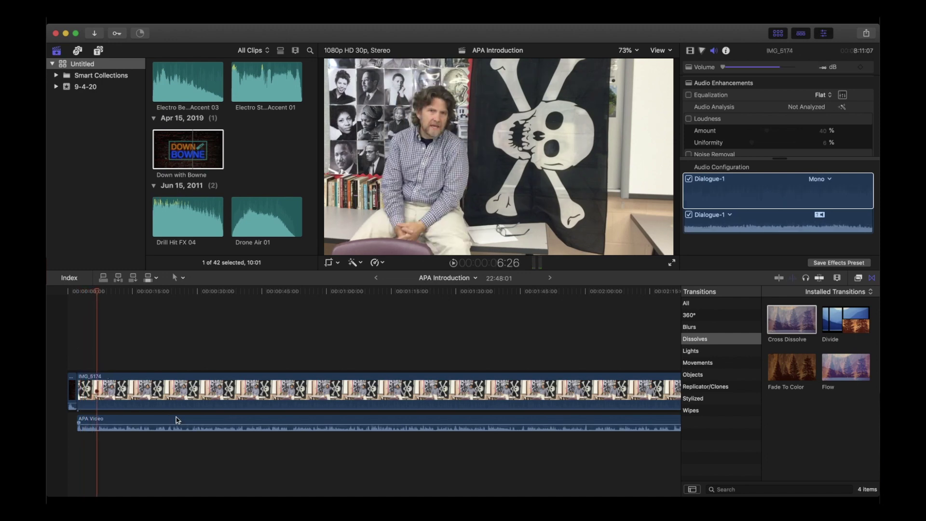
# Step: Select the IMG_5174 clip and examine it alongside the APA Video audio further along the timeline
pyautogui.click(177, 420)
pyautogui.click(205, 391)
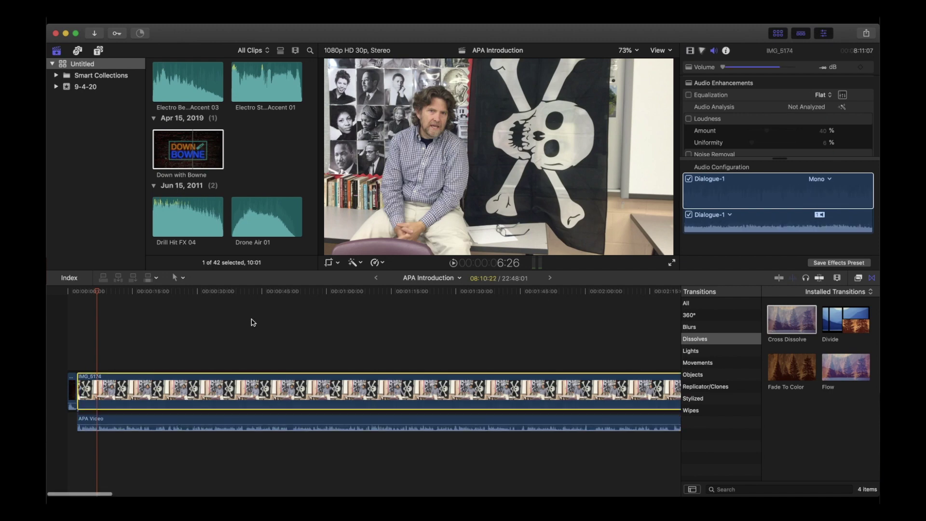
pyautogui.hscroll(5, 251, 323)
pyautogui.hscroll(10, 252, 322)
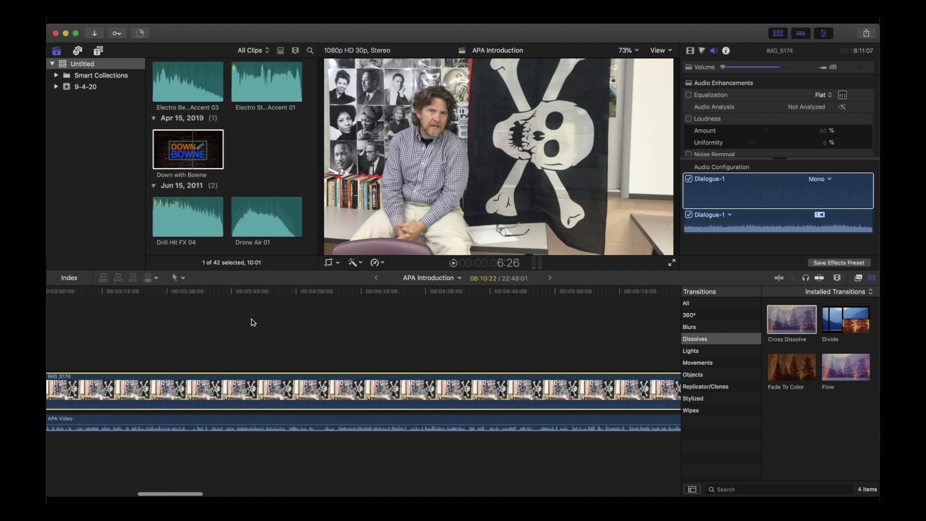
pyautogui.hscroll(7, 251, 322)
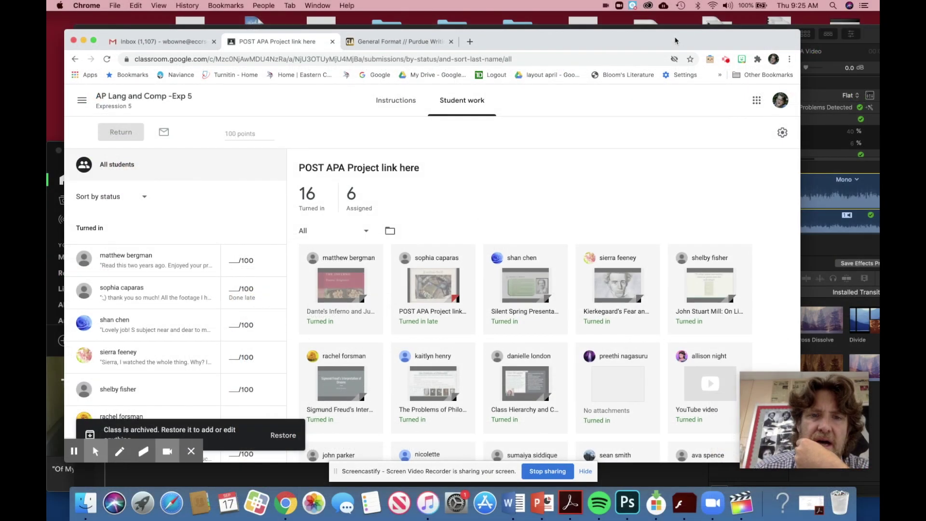
# Step: In Chrome, open the "Dante's Inferno and Justice through Penance" submission on YouTube, pause it, and return to the student work list
pyautogui.moveTo(675, 40); pyautogui.dragTo(675, 21)
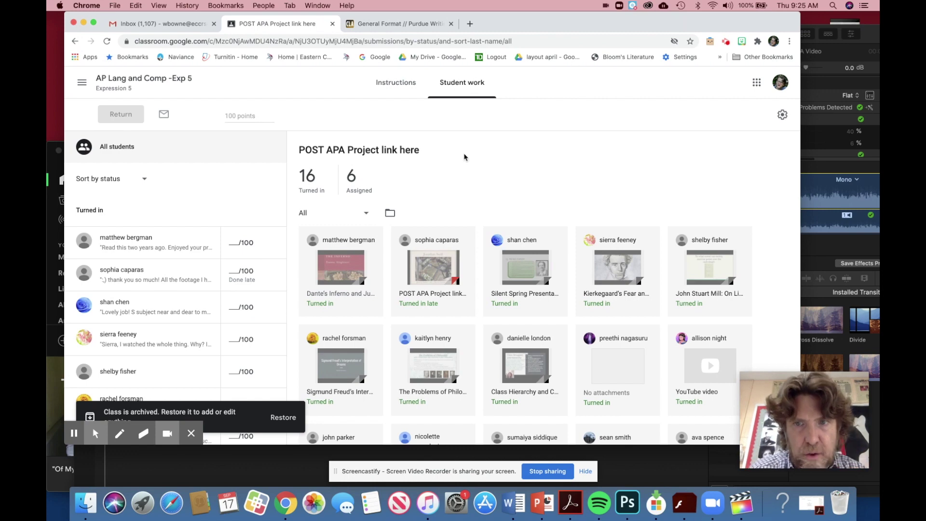
pyautogui.click(344, 268)
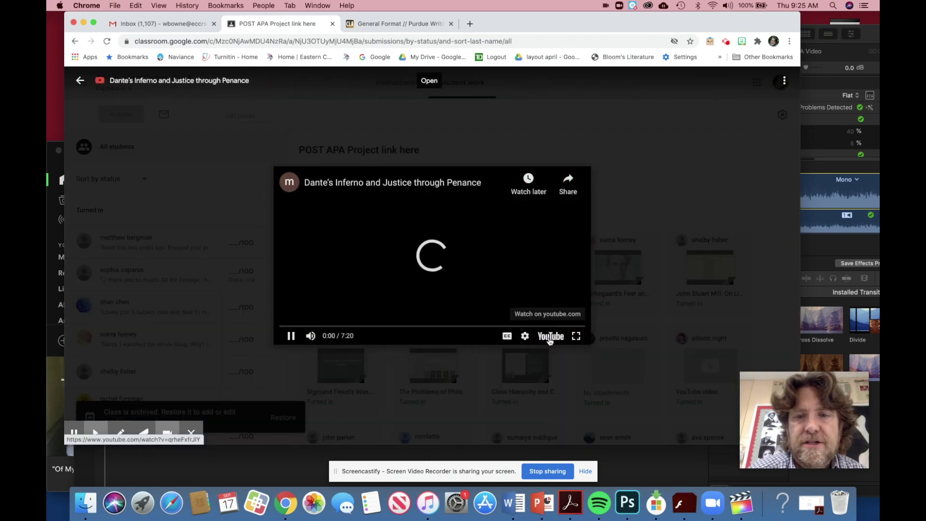
pyautogui.click(548, 336)
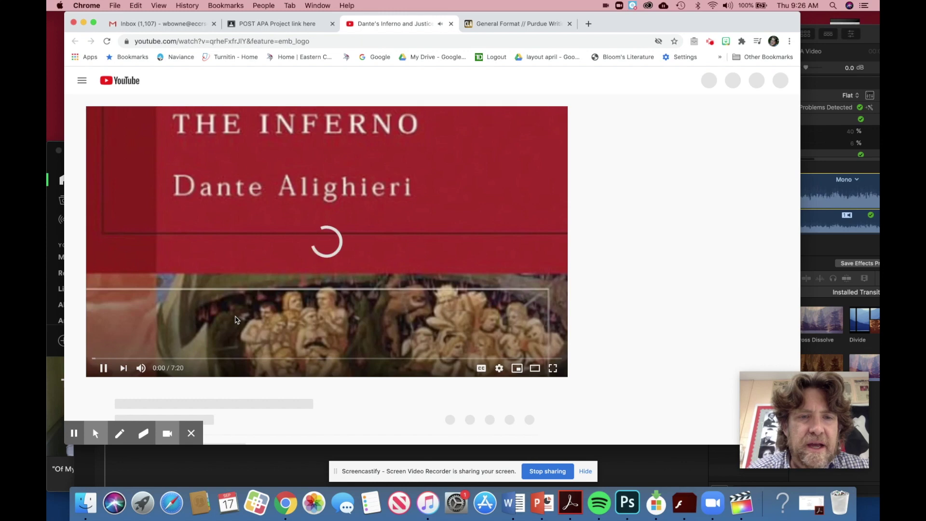
pyautogui.click(103, 369)
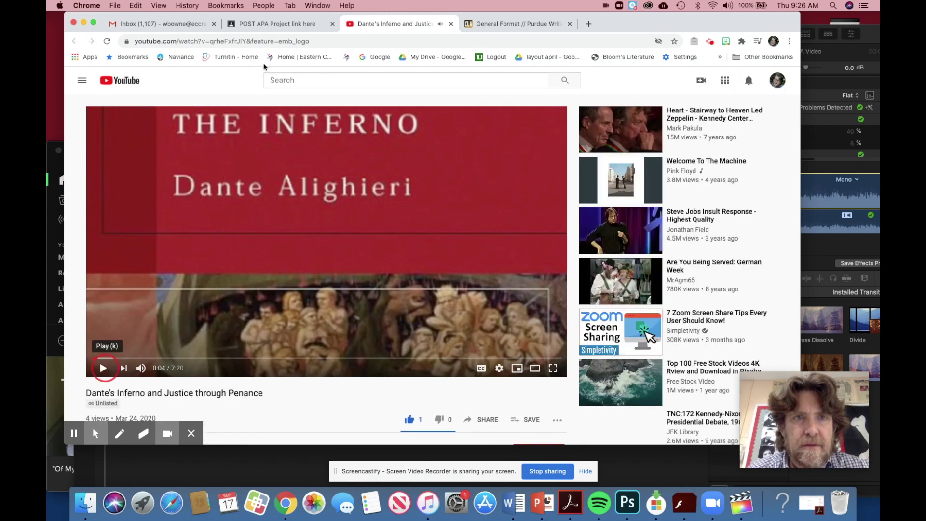
pyautogui.click(276, 26)
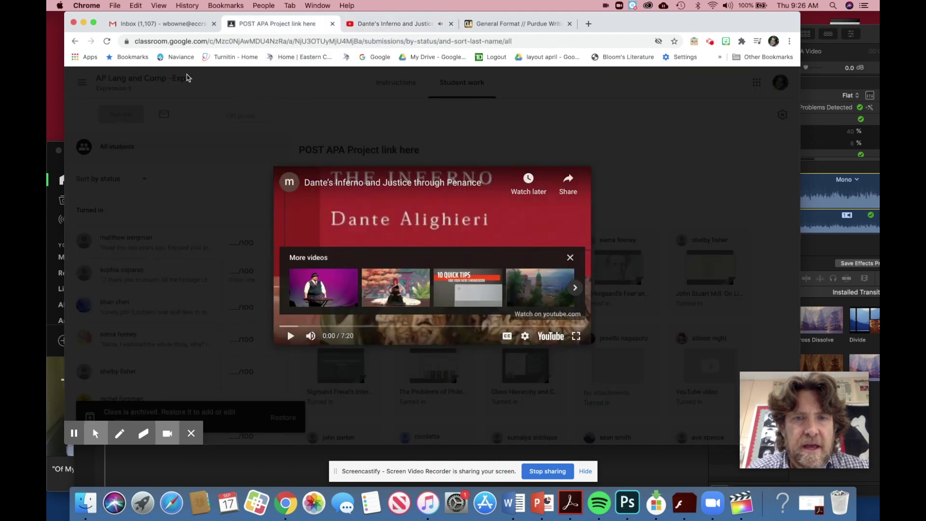
pyautogui.click(81, 81)
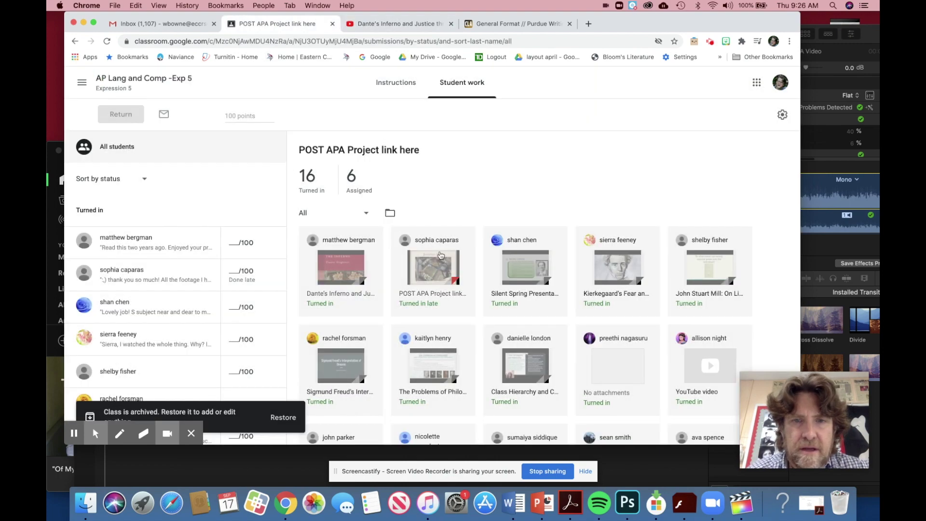
# Step: Open the Jonathan Swift video submission in Google Drive and try to download it
pyautogui.click(442, 273)
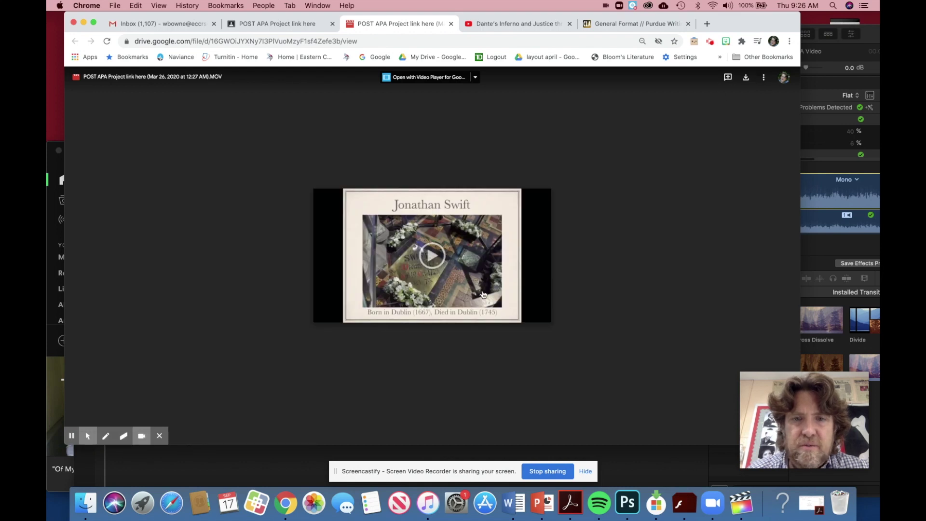
pyautogui.click(746, 78)
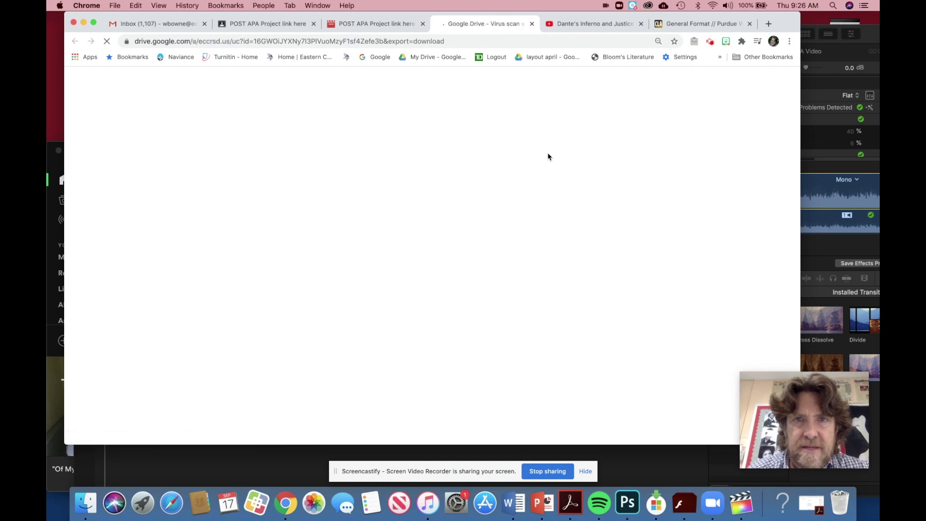
pyautogui.click(531, 23)
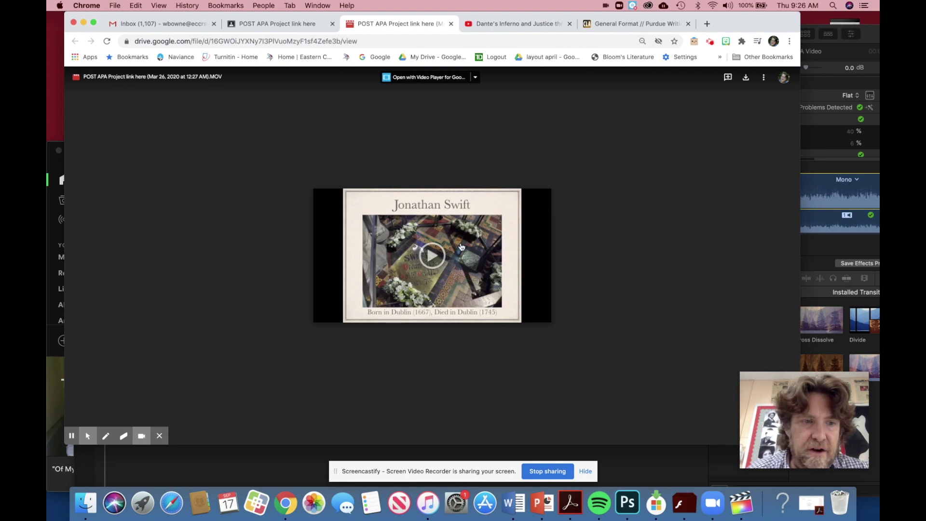
# Step: Show the assignment's instructions, open the John Locke video linked in the second class comment, and pause it
pyautogui.click(314, 25)
pyautogui.click(408, 86)
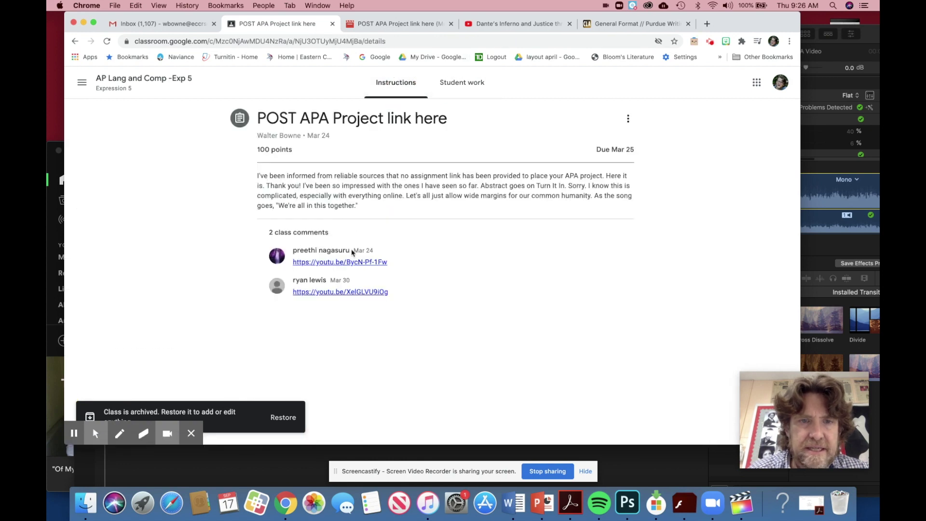
pyautogui.click(328, 293)
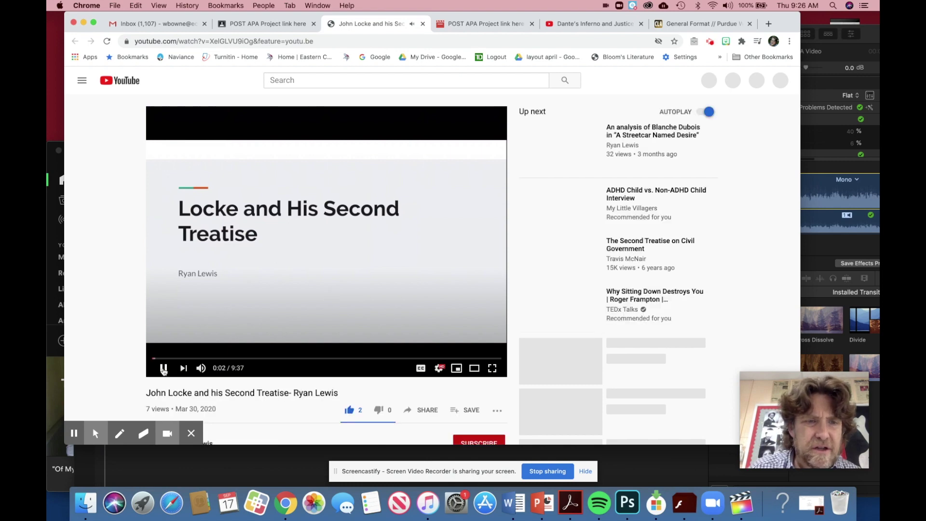
pyautogui.click(164, 369)
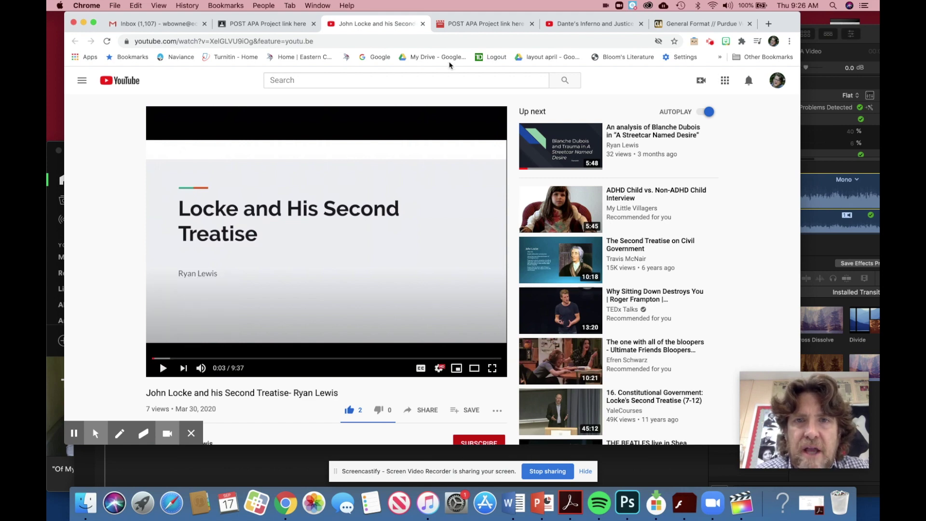
# Step: Revisit the Jonathan Swift video submission and bring up the Purdue OWL APA General Format page
pyautogui.click(492, 25)
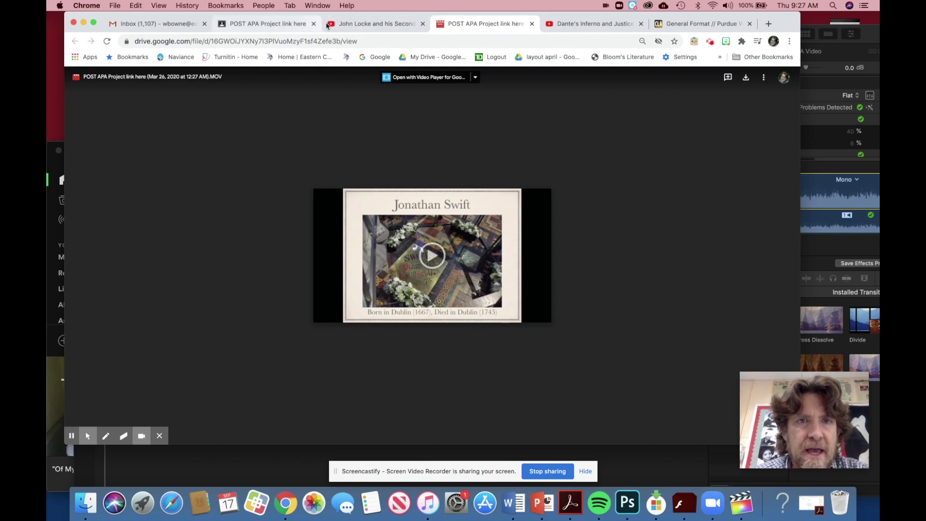
pyautogui.click(684, 25)
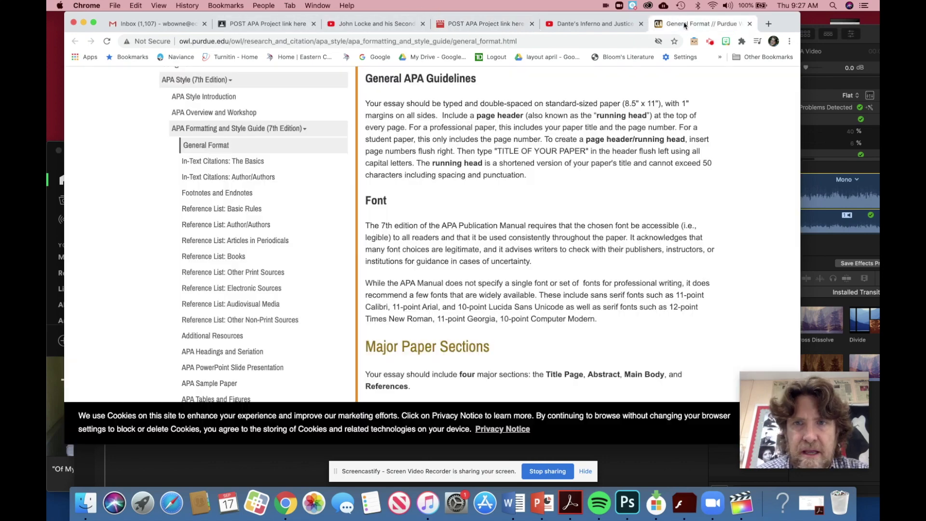